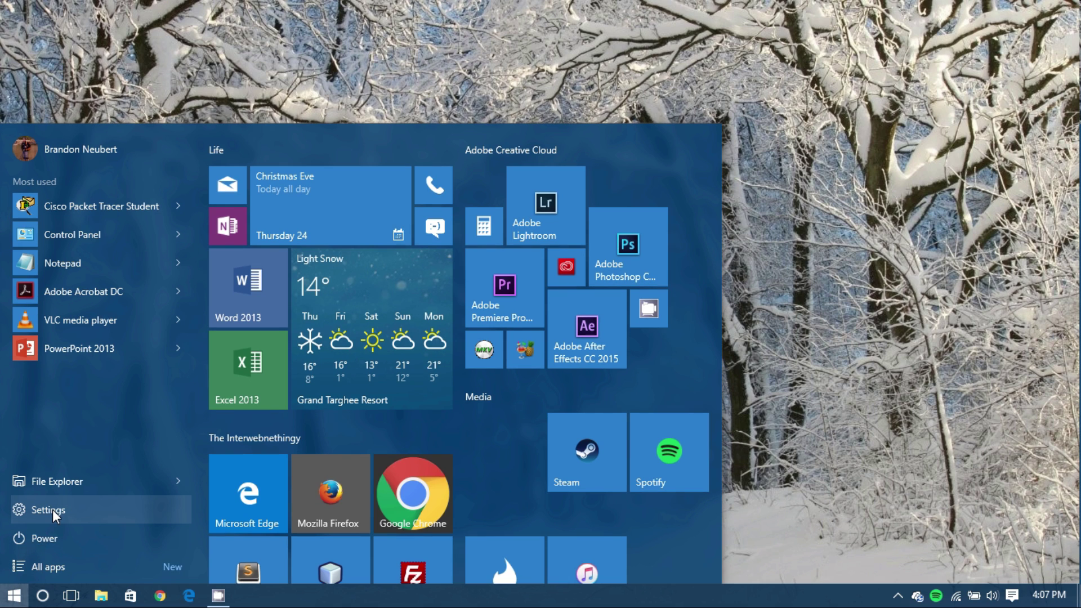
Go to Settings > Devices > Bluetooth, where the Bluedio headset is listed as ready to pair
{"action": "left_click", "coordinate": [54, 509]}
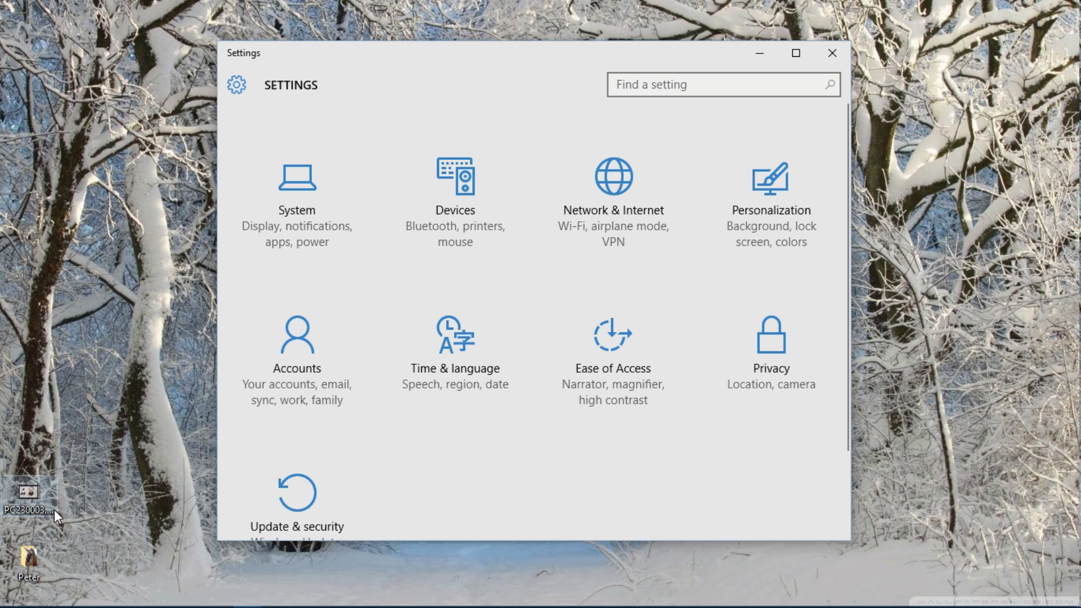
{"action": "left_click", "coordinate": [488, 245]}
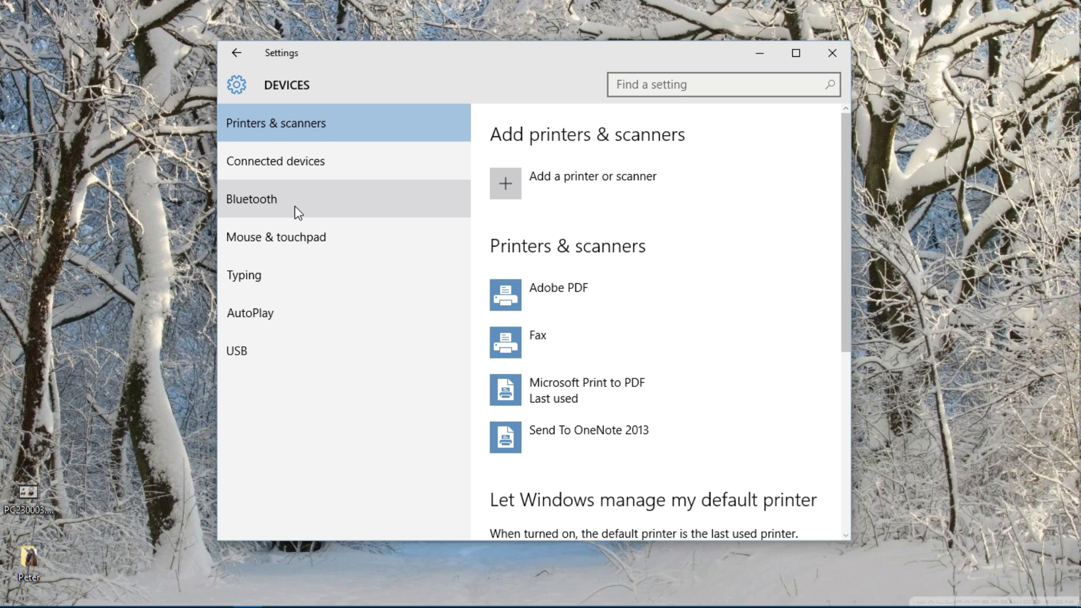
{"action": "left_click", "coordinate": [294, 206]}
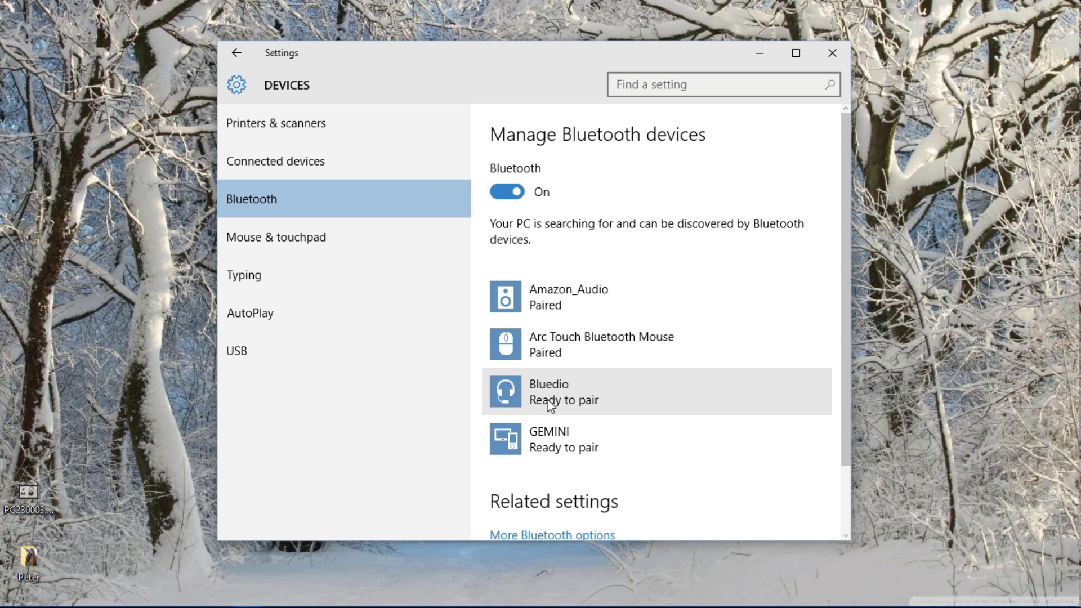
Pair the Bluedio headphones from their entry on the Bluetooth page
{"action": "left_click", "coordinate": [550, 405]}
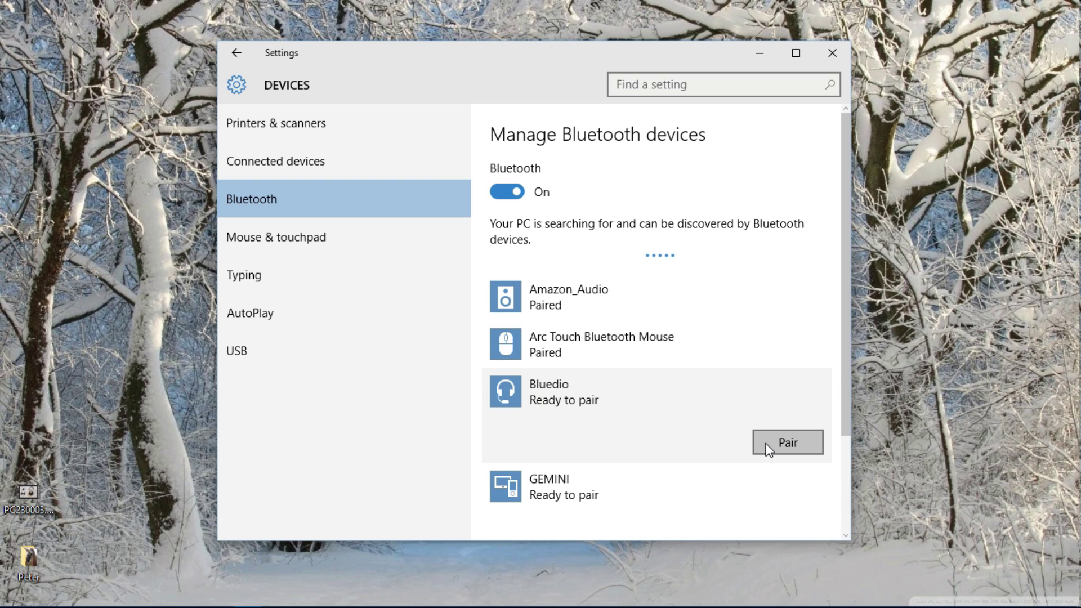
{"action": "left_click", "coordinate": [780, 445]}
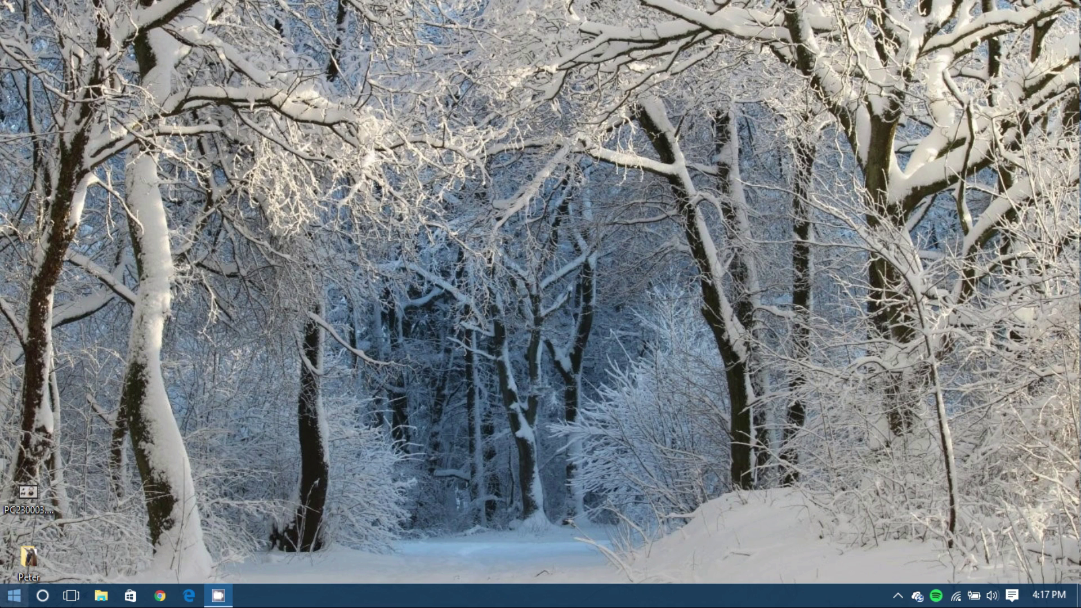
Search 'sound' to open the Sound control panel and select Speakers on the Playback list
{"action": "key", "text": "super"}
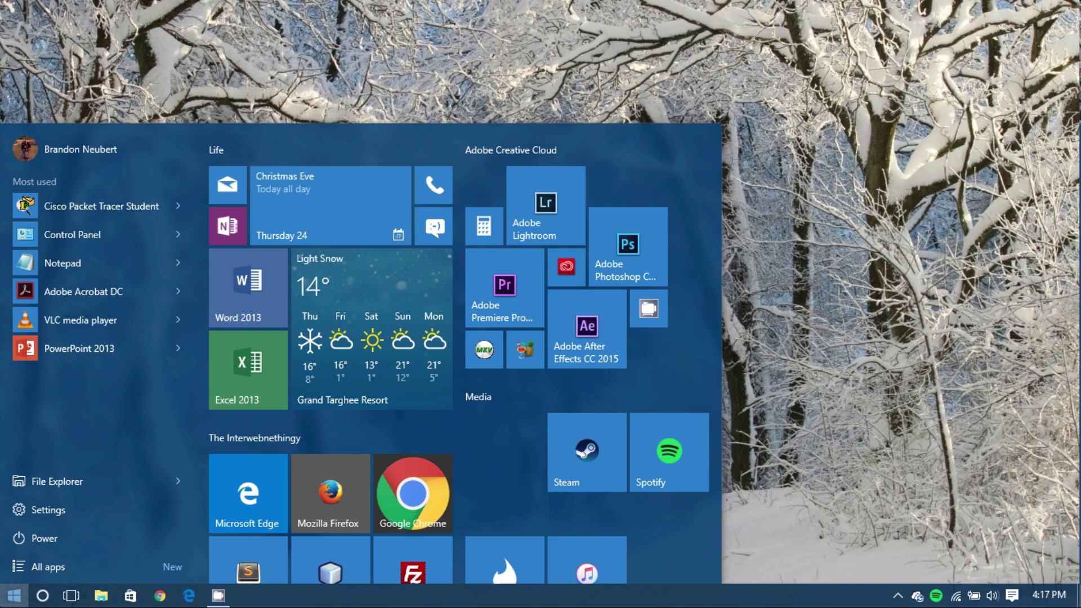
{"action": "type", "text": "sound"}
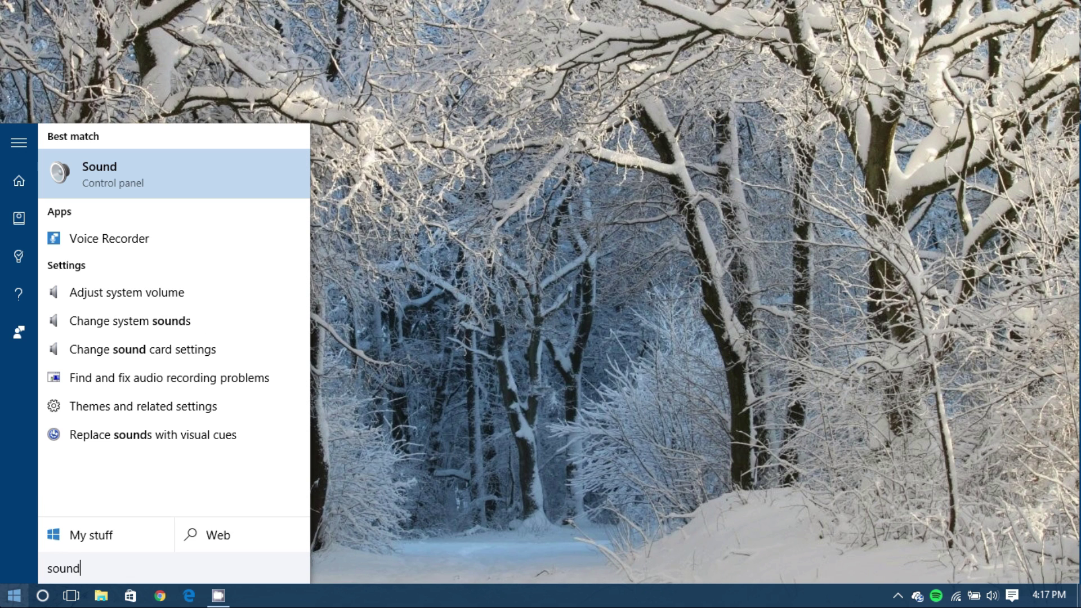
{"action": "left_click", "coordinate": [171, 181]}
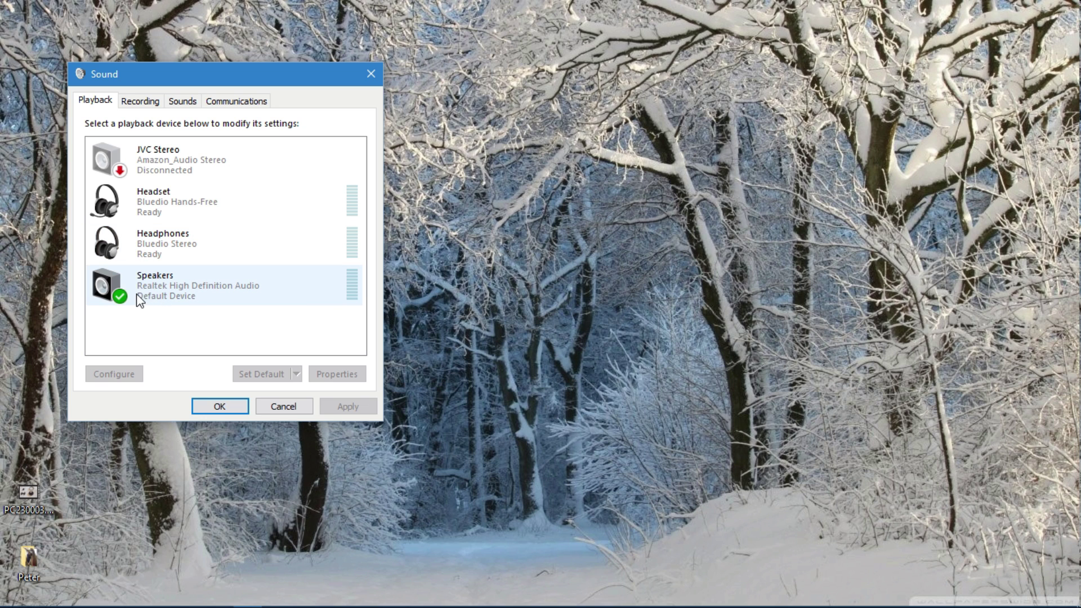
{"action": "left_click", "coordinate": [169, 289]}
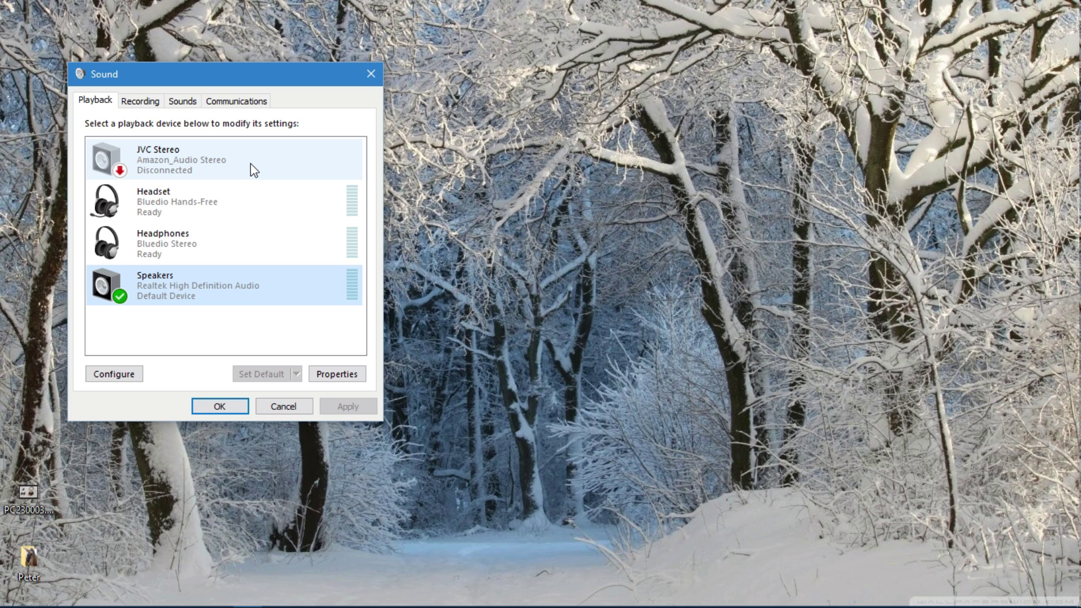
{"action": "left_click", "coordinate": [215, 157]}
{"action": "right_click", "coordinate": [214, 157]}
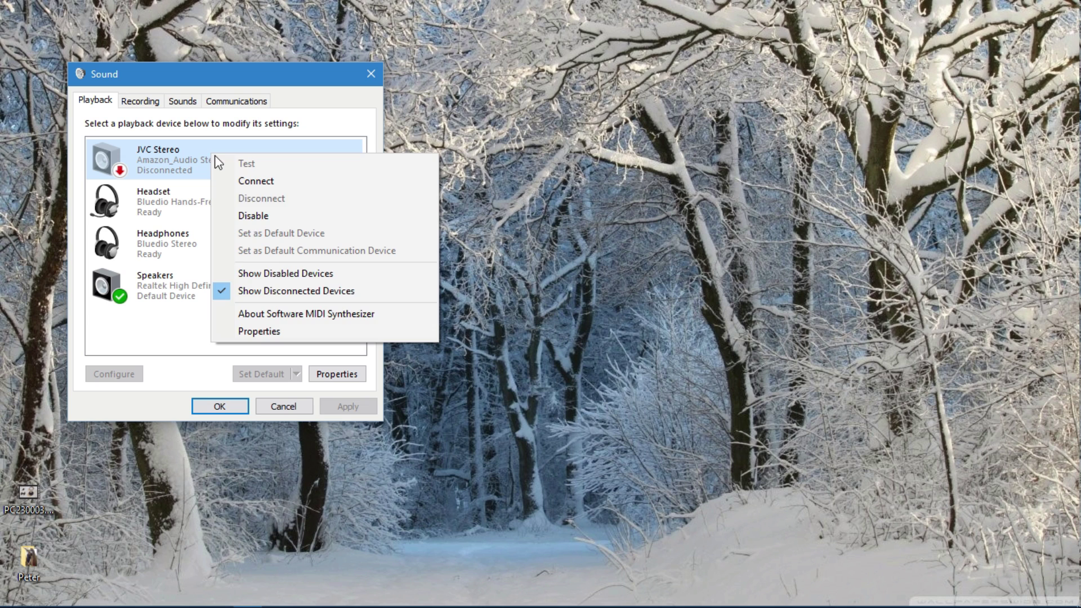
{"action": "left_click", "coordinate": [258, 331]}
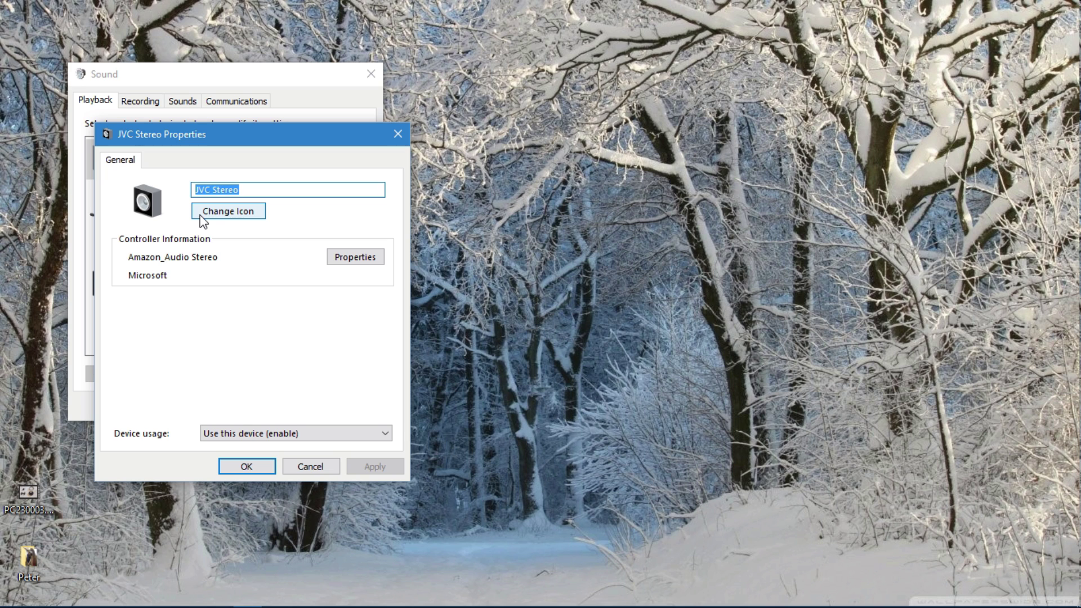
{"action": "left_click", "coordinate": [222, 466]}
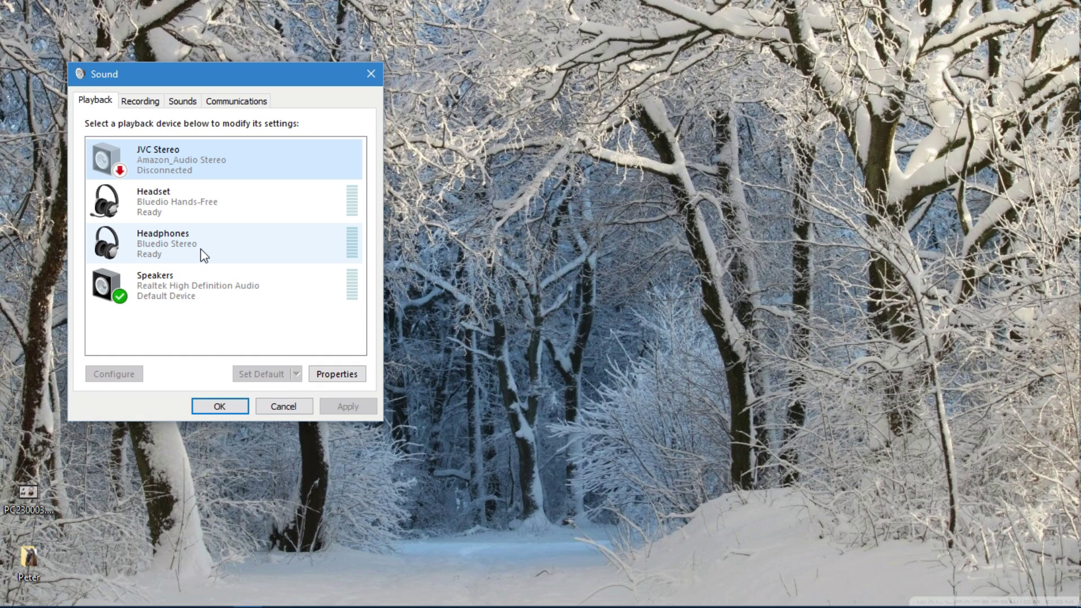
Make Bluedio Headphones the default communication device and default playback device
{"action": "left_click", "coordinate": [142, 299]}
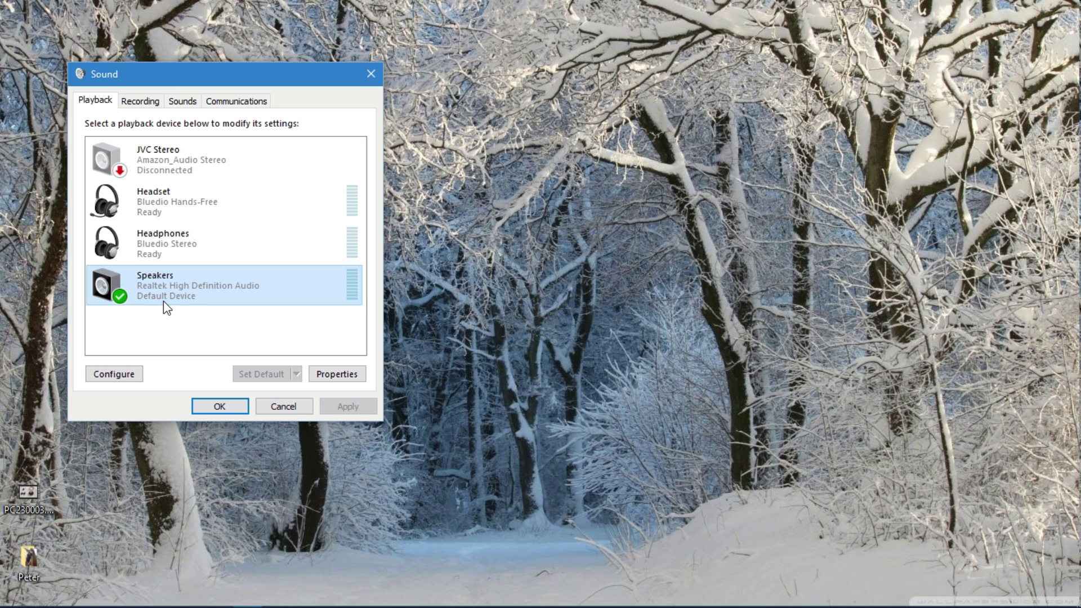
{"action": "left_click", "coordinate": [177, 251]}
{"action": "right_click", "coordinate": [178, 254]}
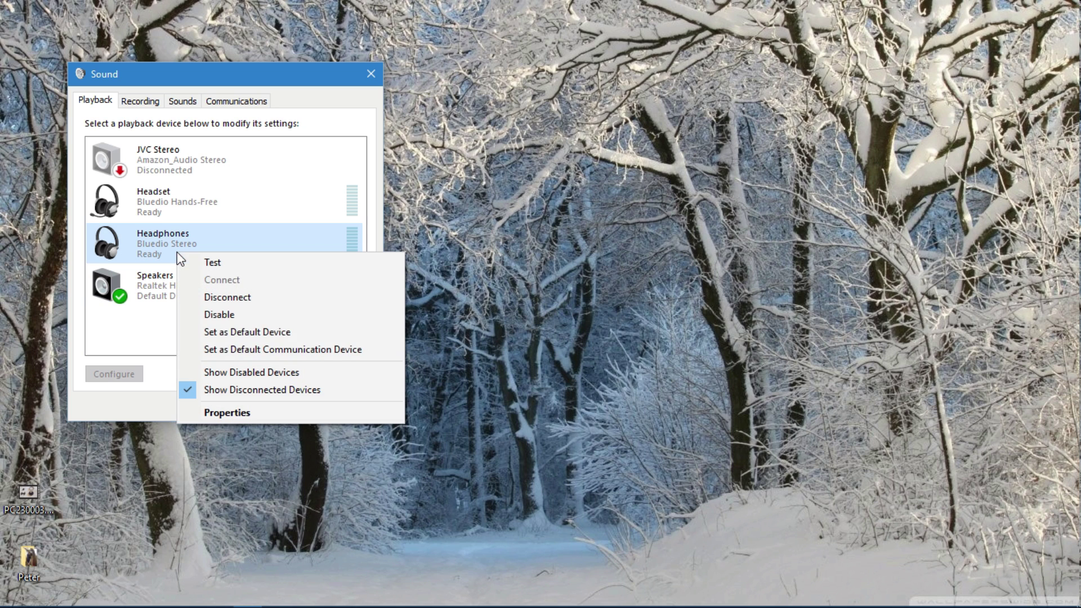
{"action": "left_click", "coordinate": [228, 349]}
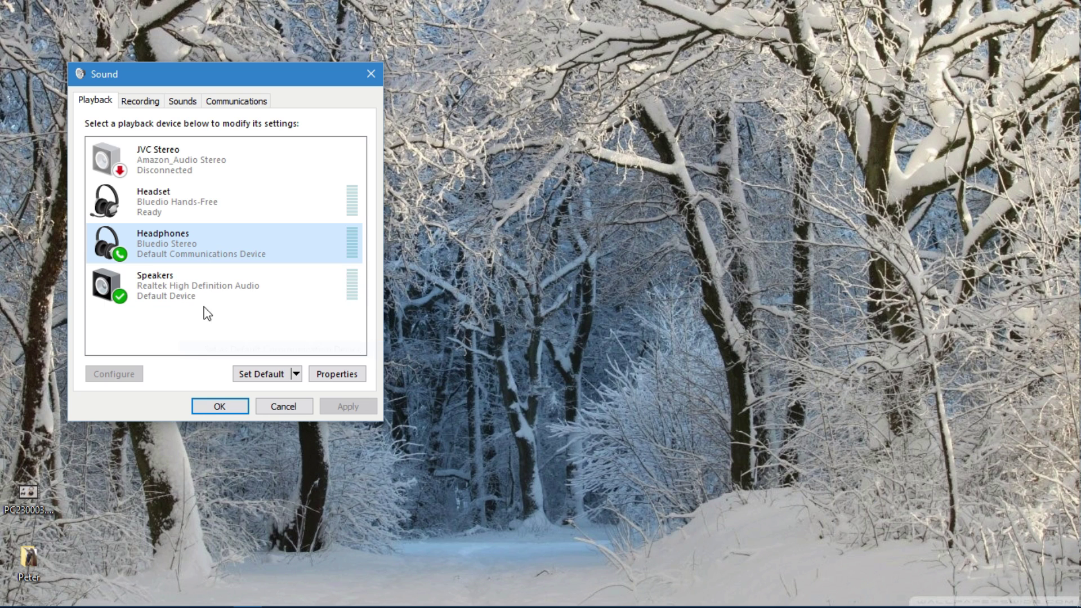
{"action": "right_click", "coordinate": [191, 247]}
{"action": "left_click", "coordinate": [238, 327]}
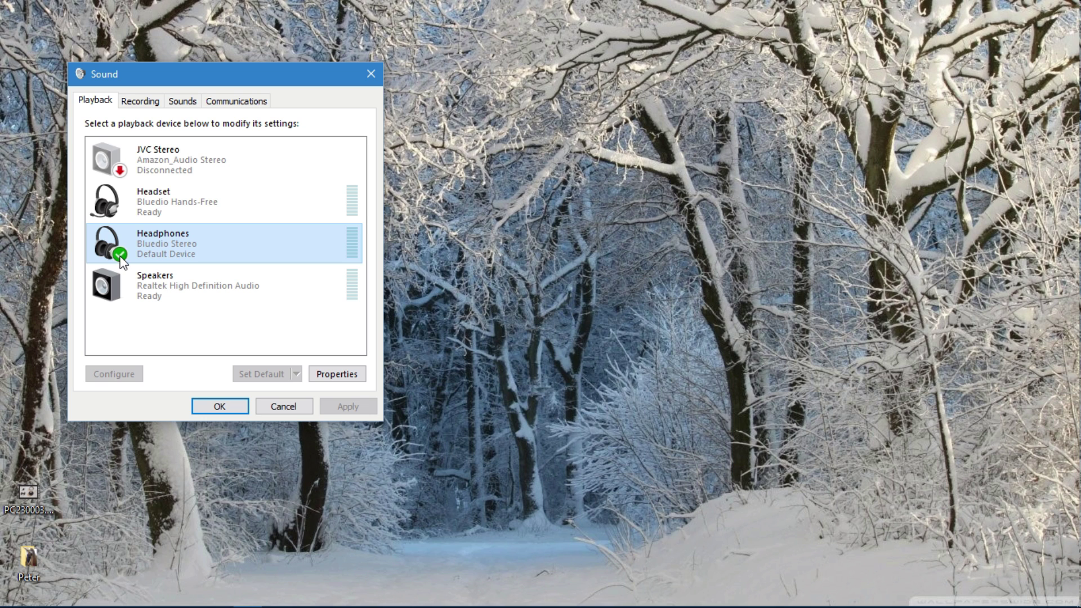
Restore Realtek Speakers as the default communications and default playback device
{"action": "right_click", "coordinate": [176, 296]}
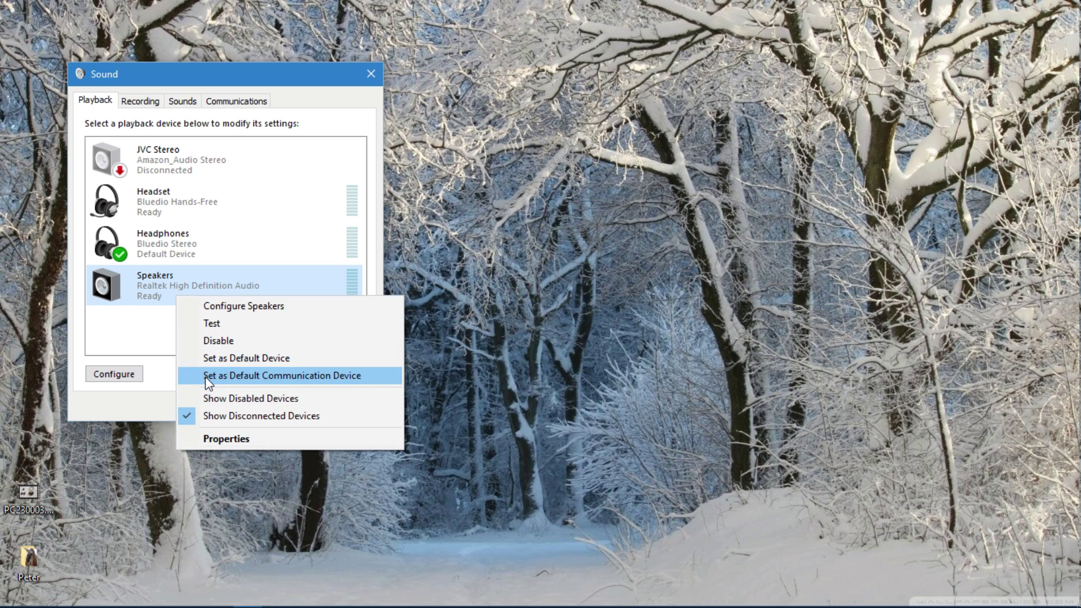
{"action": "left_click", "coordinate": [206, 375]}
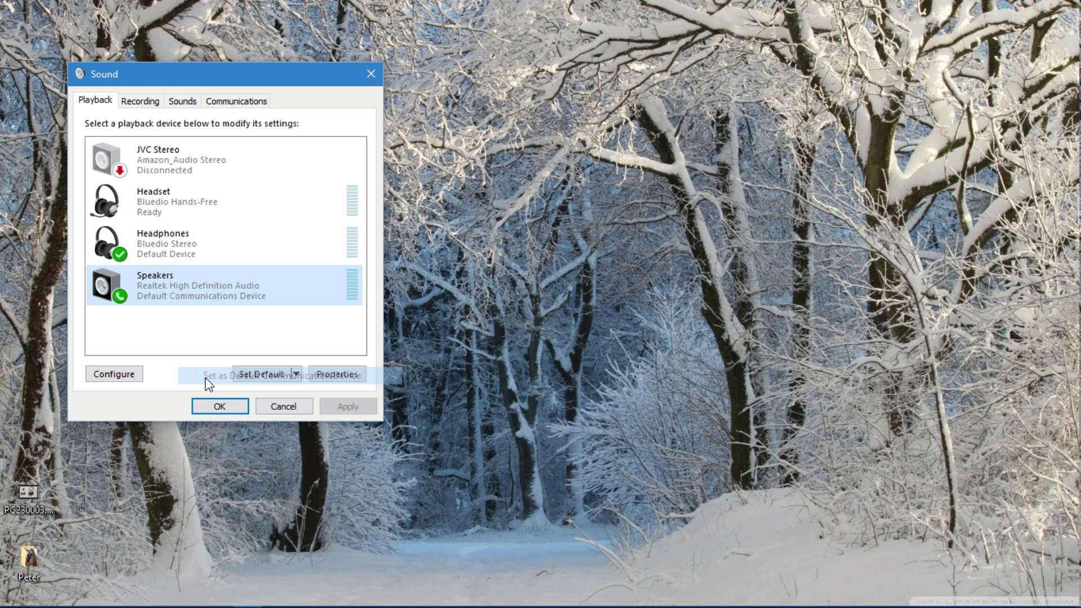
{"action": "right_click", "coordinate": [185, 287]}
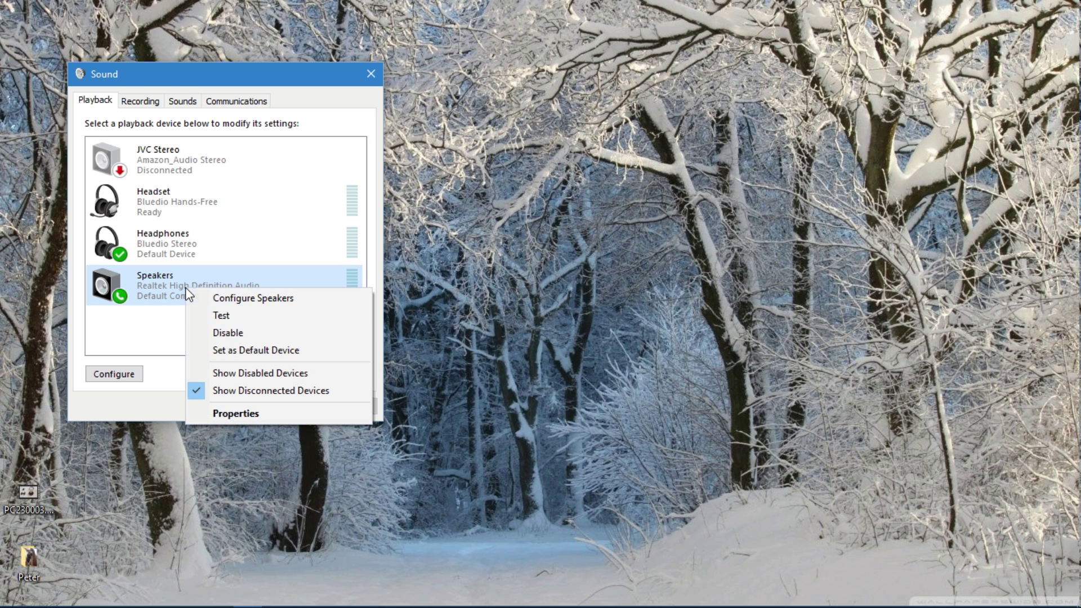
{"action": "left_click", "coordinate": [204, 350]}
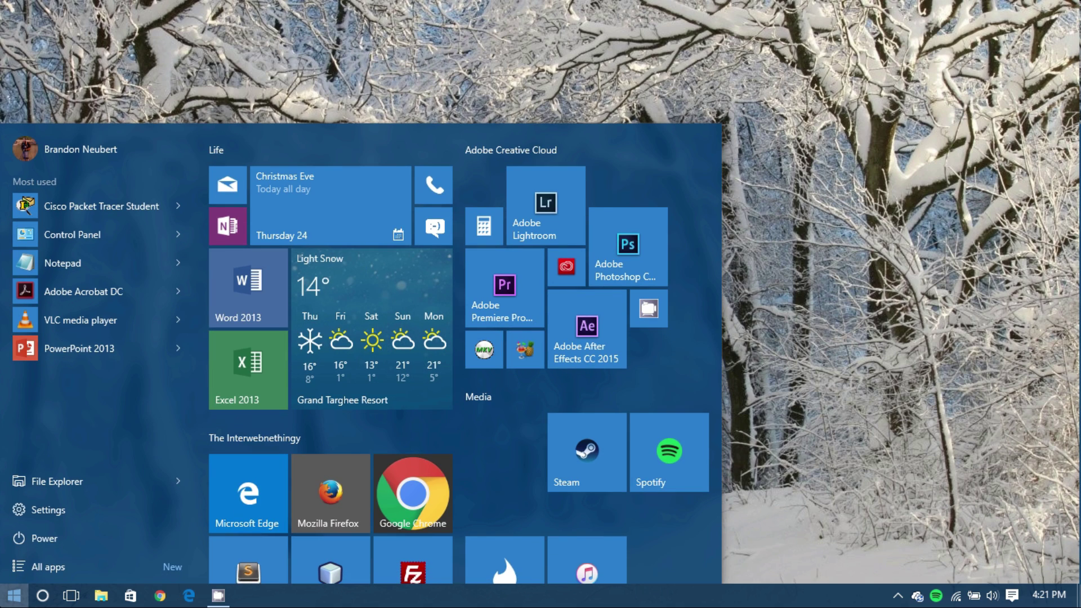
Open Control Panel via a 'control' search and go to Devices and Printers
{"action": "type", "text": "control"}
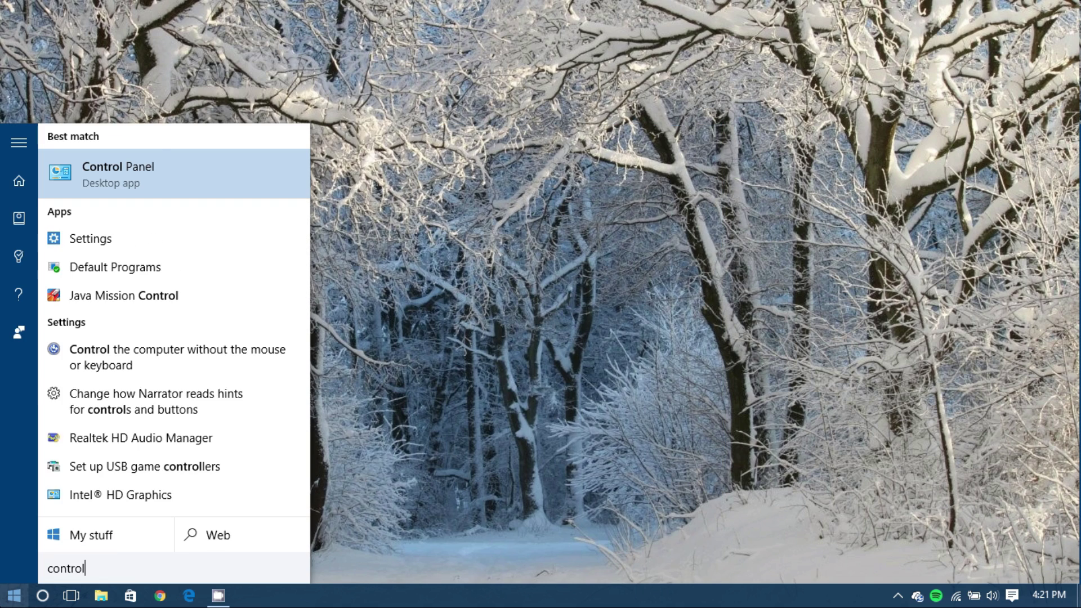
{"action": "key", "text": "Return"}
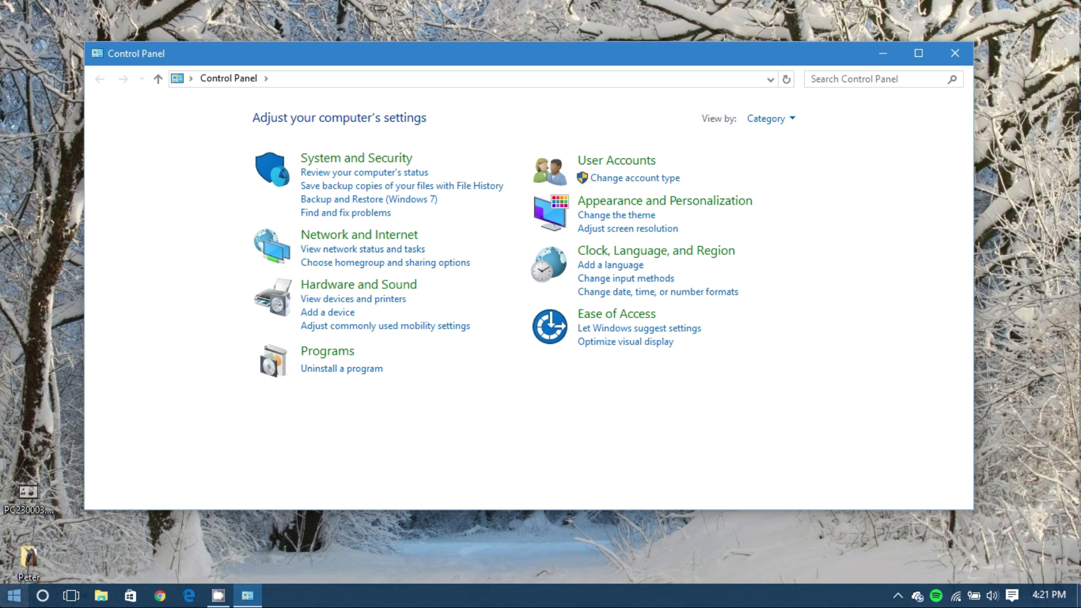
{"action": "left_click", "coordinate": [368, 301]}
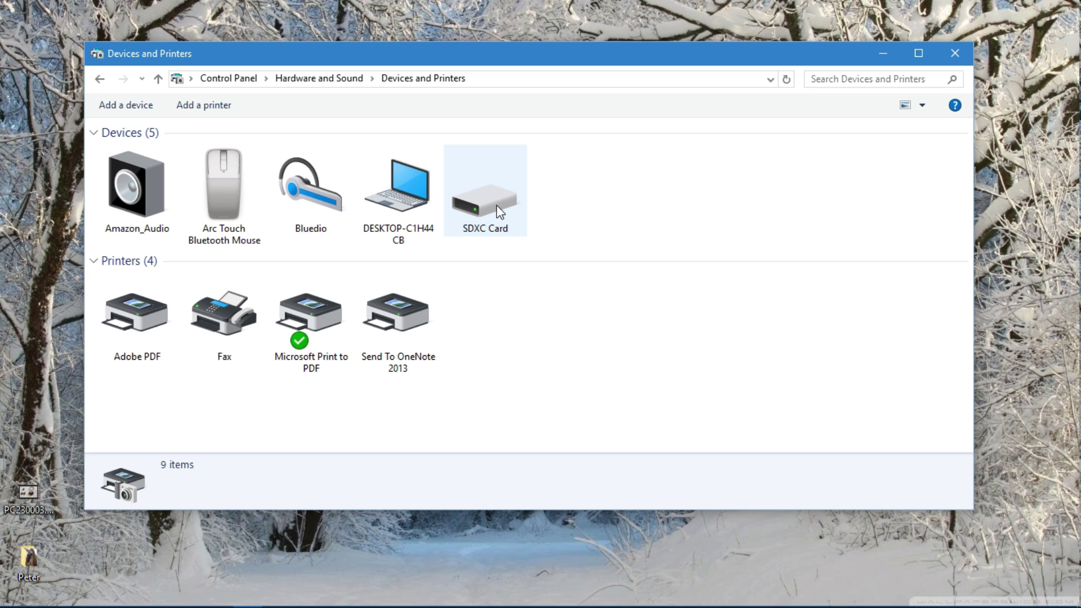
Review the Services tab of the Bluedio headset's Properties, then cancel without changes
{"action": "left_click", "coordinate": [314, 198]}
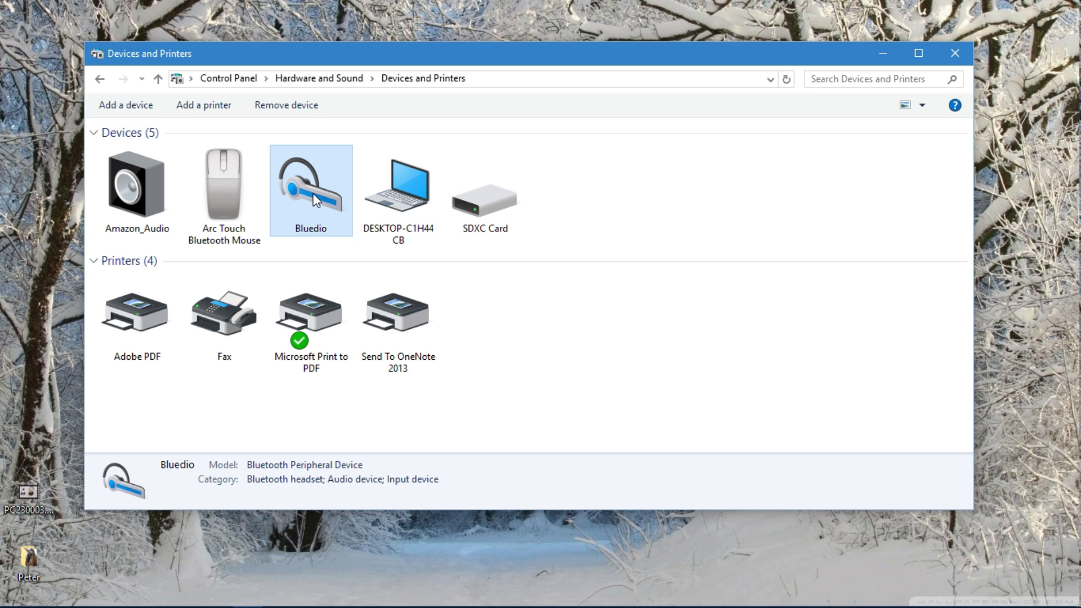
{"action": "right_click", "coordinate": [314, 198]}
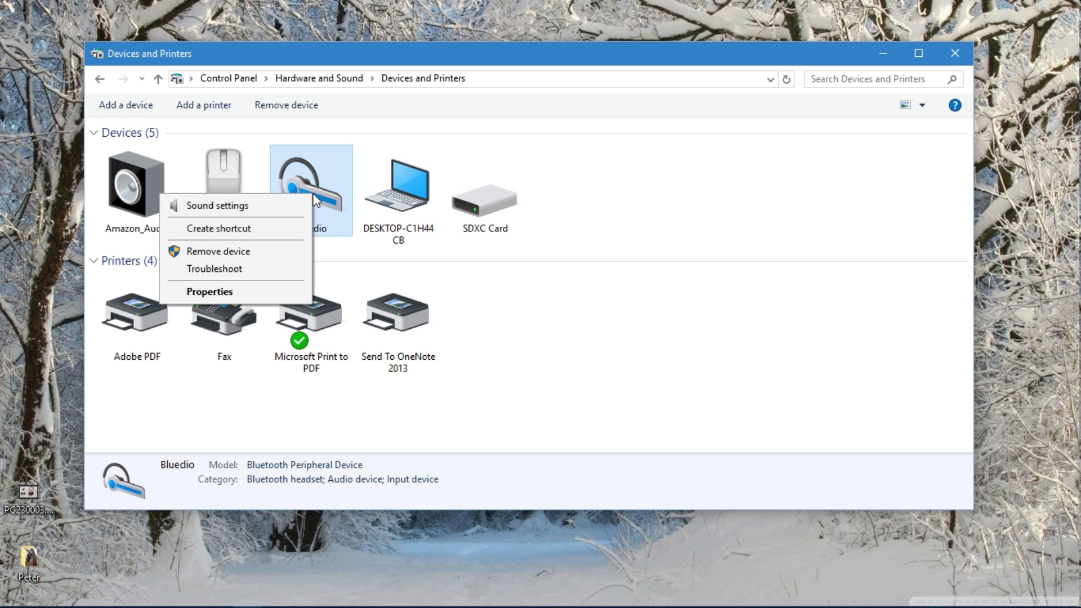
{"action": "left_click", "coordinate": [239, 295]}
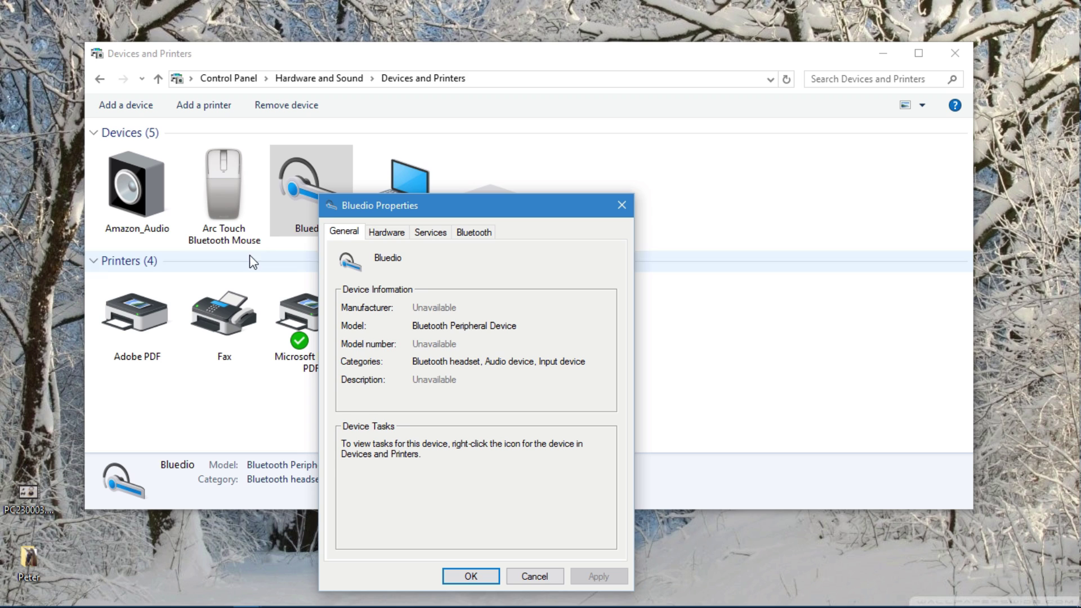
{"action": "left_click", "coordinate": [429, 237]}
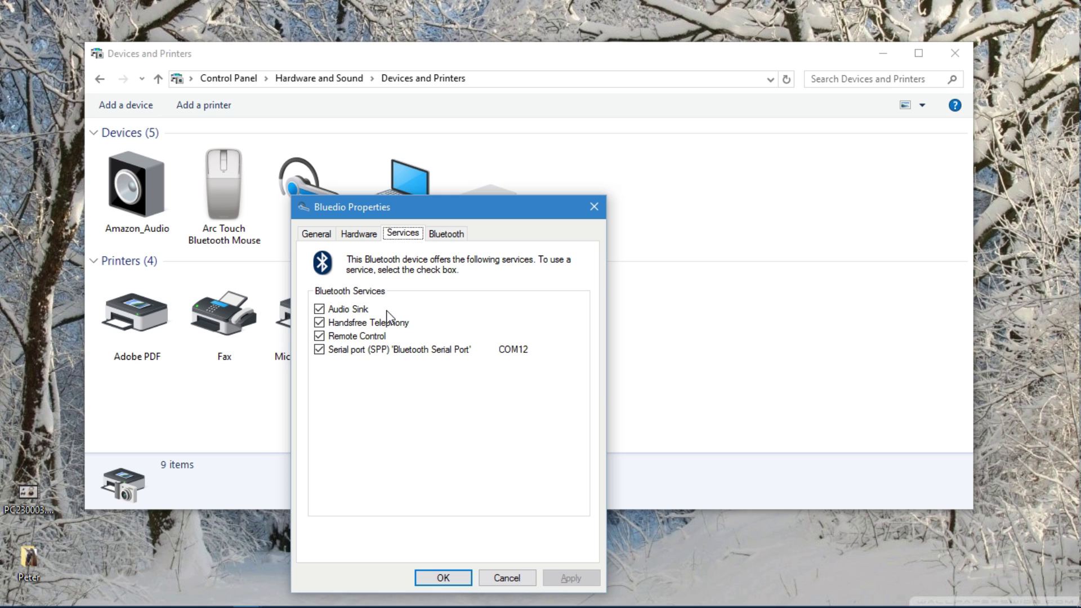
{"action": "left_click", "coordinate": [506, 578]}
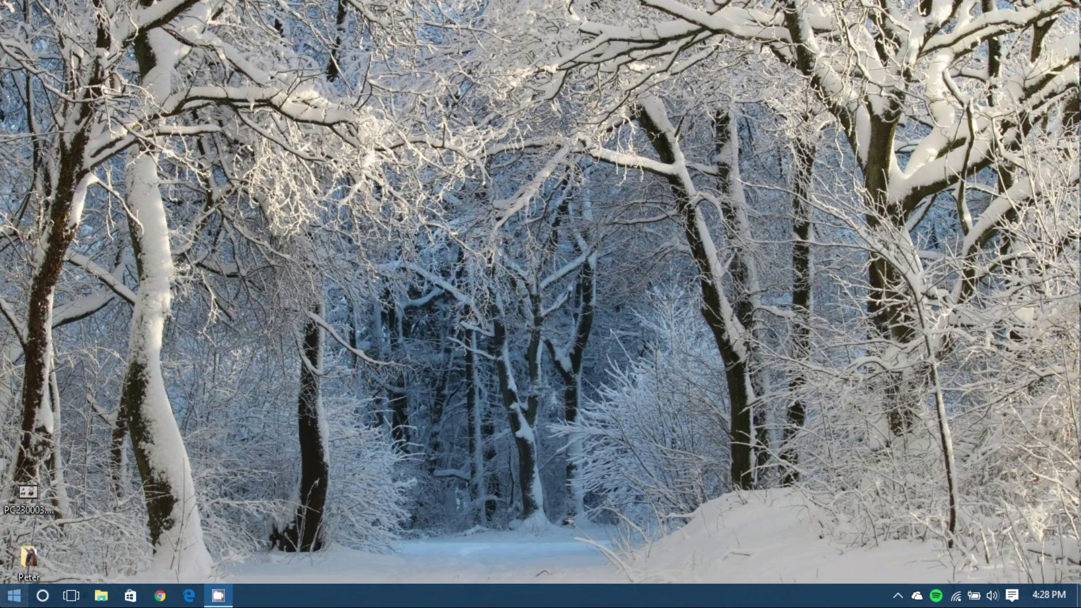
Go to Settings > Devices > Bluetooth and select the connected Bluedio headset to reveal Remove device
{"action": "left_click", "coordinate": [14, 595]}
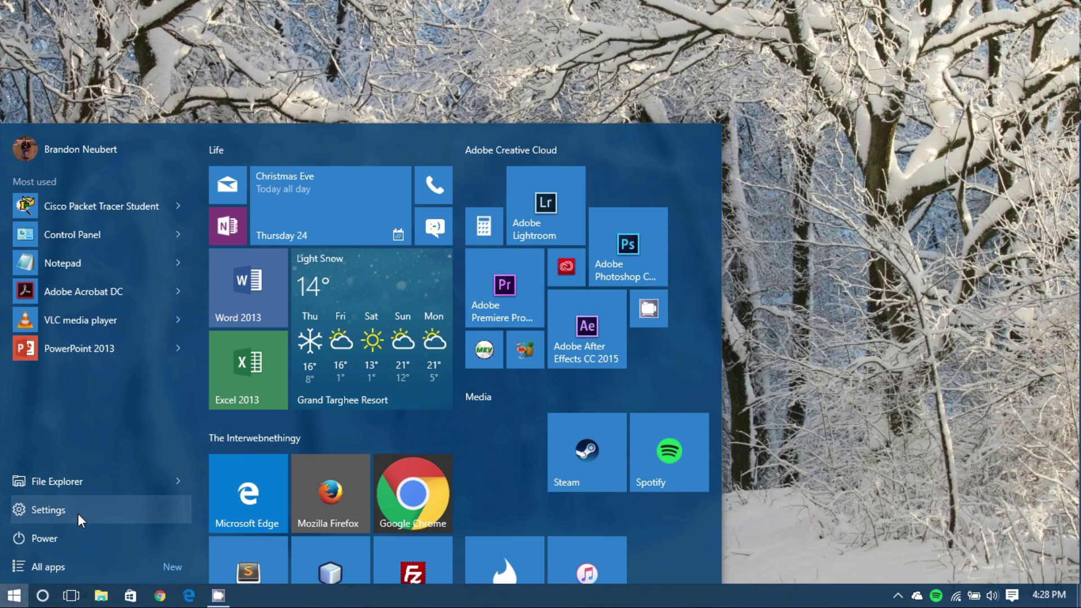
{"action": "left_click", "coordinate": [77, 513]}
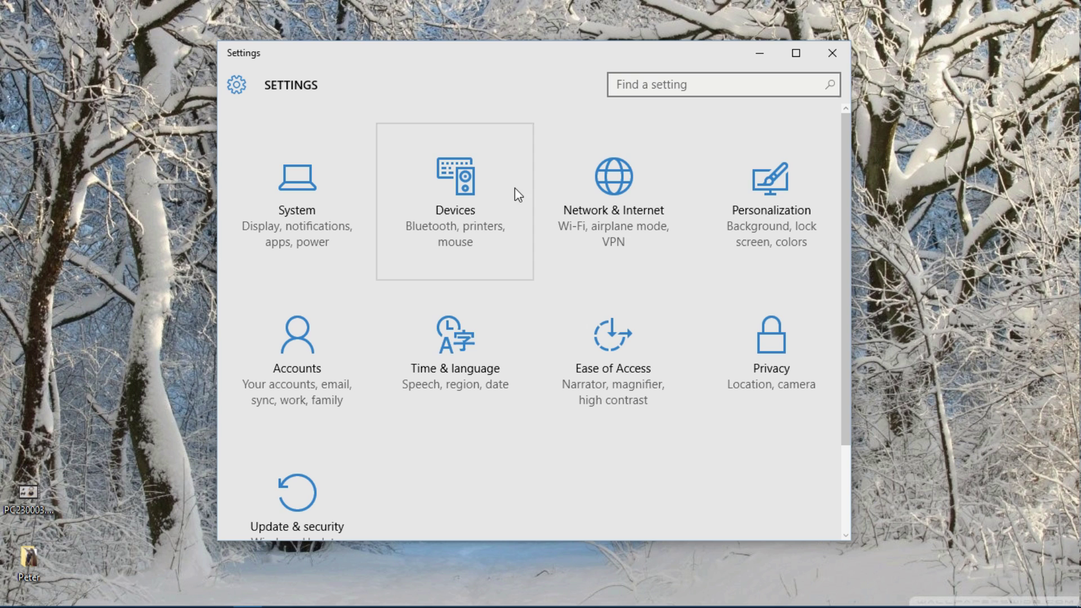
{"action": "left_click", "coordinate": [504, 198]}
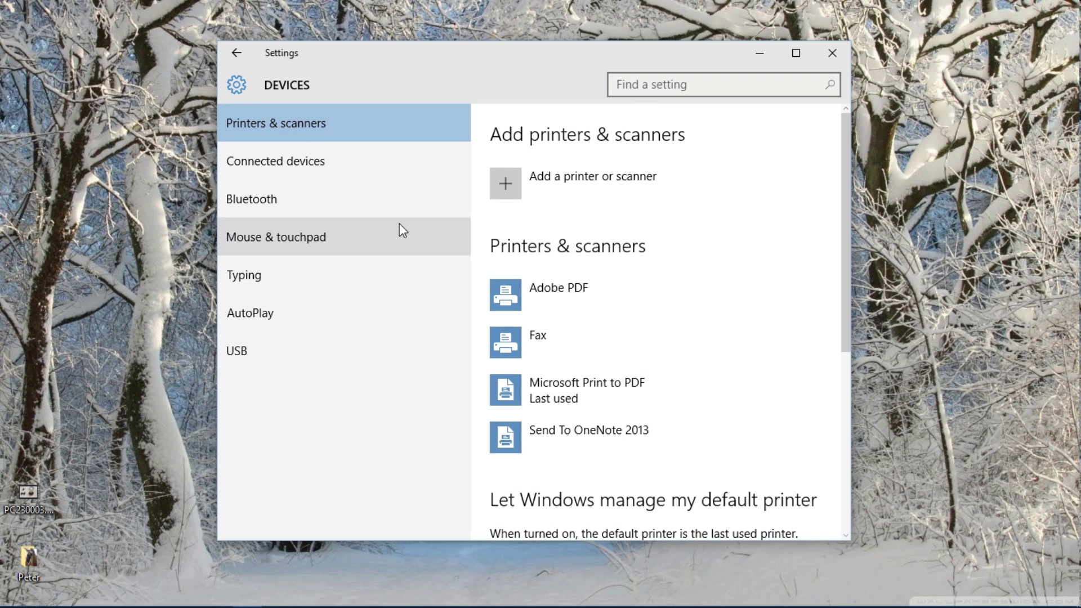
{"action": "left_click", "coordinate": [294, 198]}
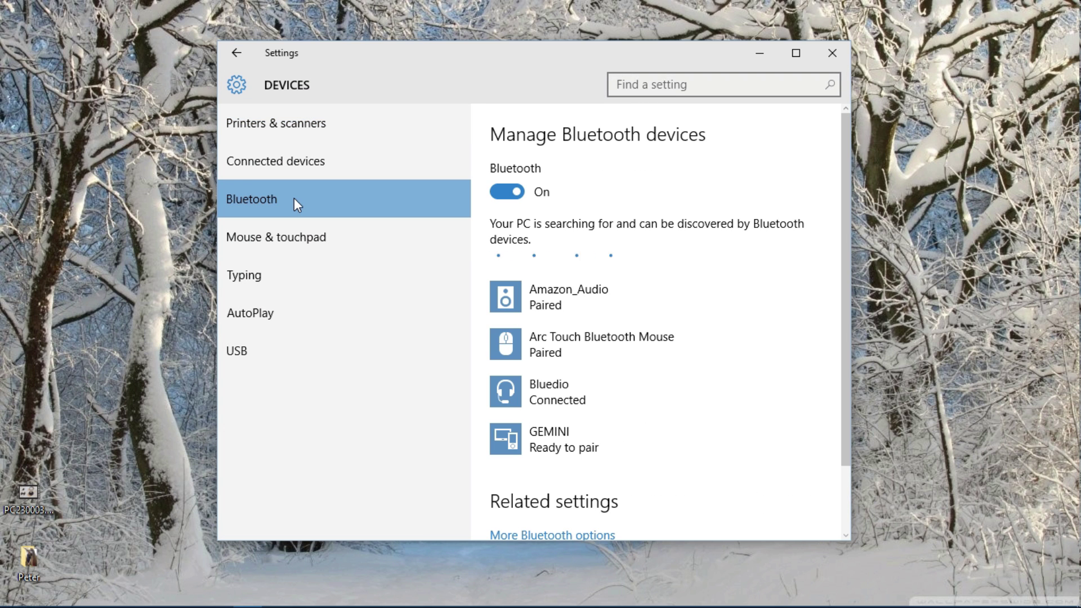
{"action": "left_click", "coordinate": [668, 401]}
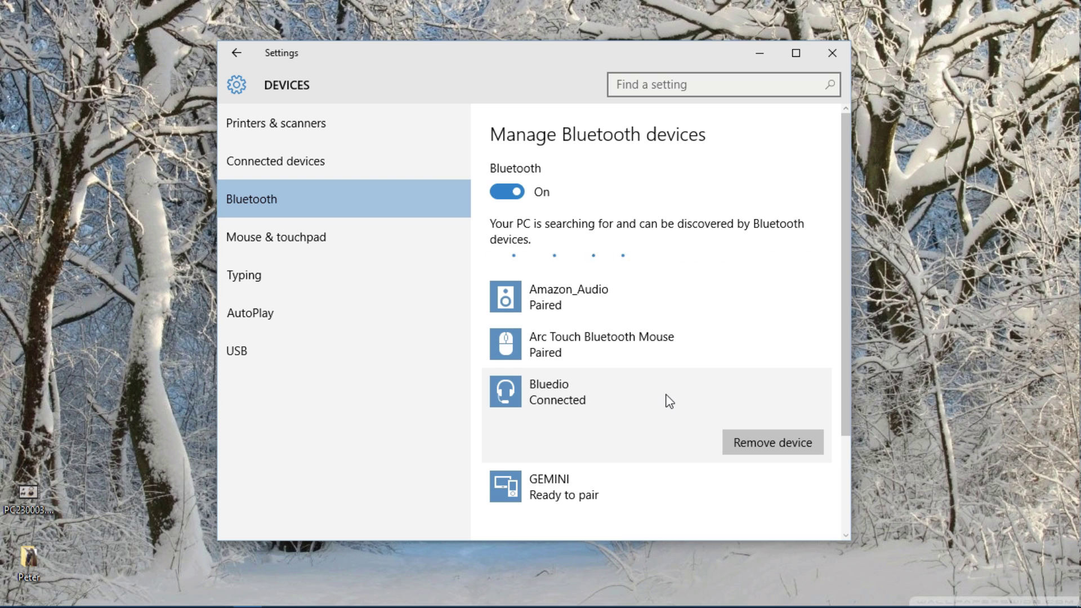